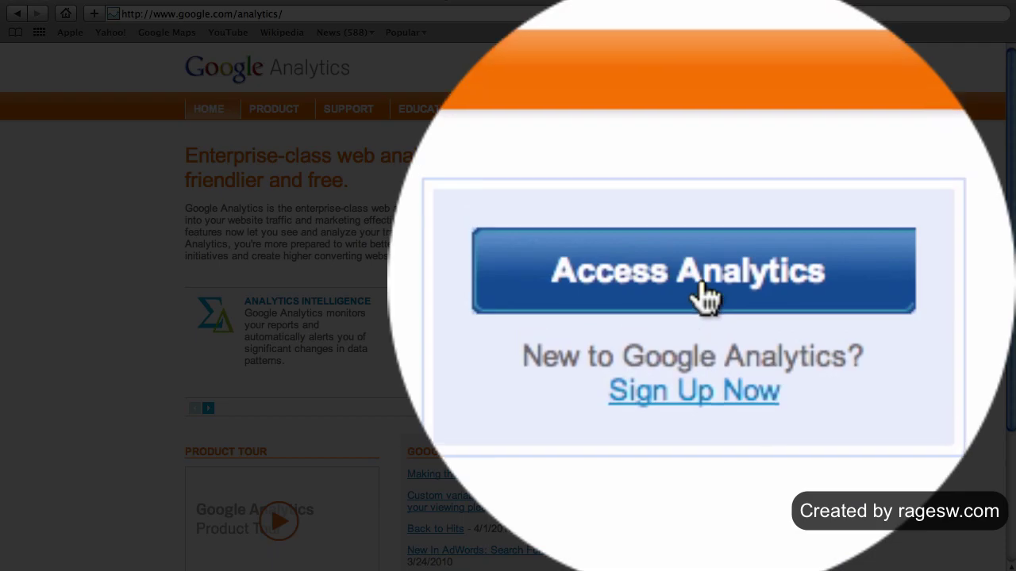
Step: Sign in to Google Analytics with the account email and password, then start a new signup
click(724, 184)
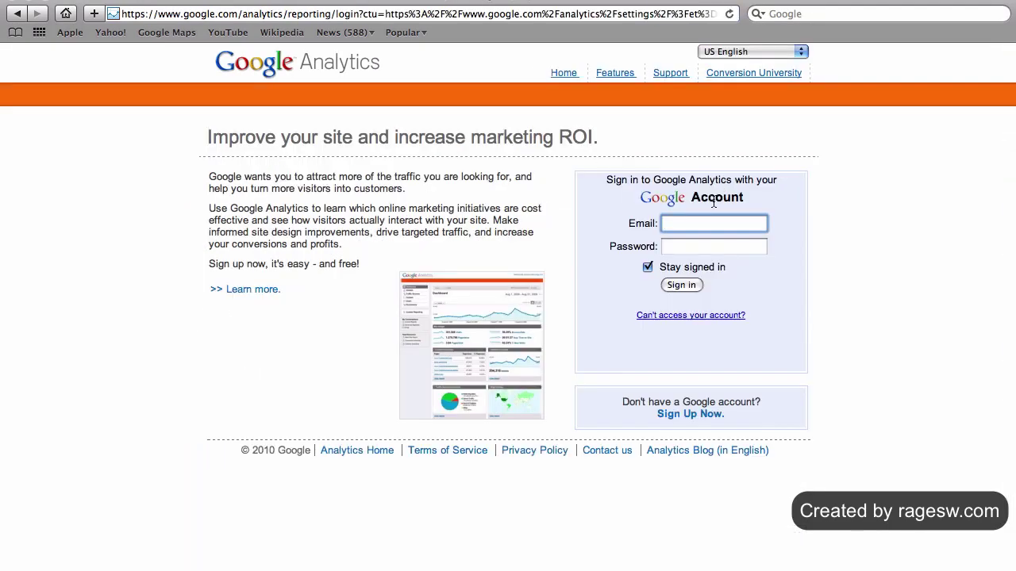
text(SEOVideoCourse)
key(Tab)
text(•••••••)
key(Return)
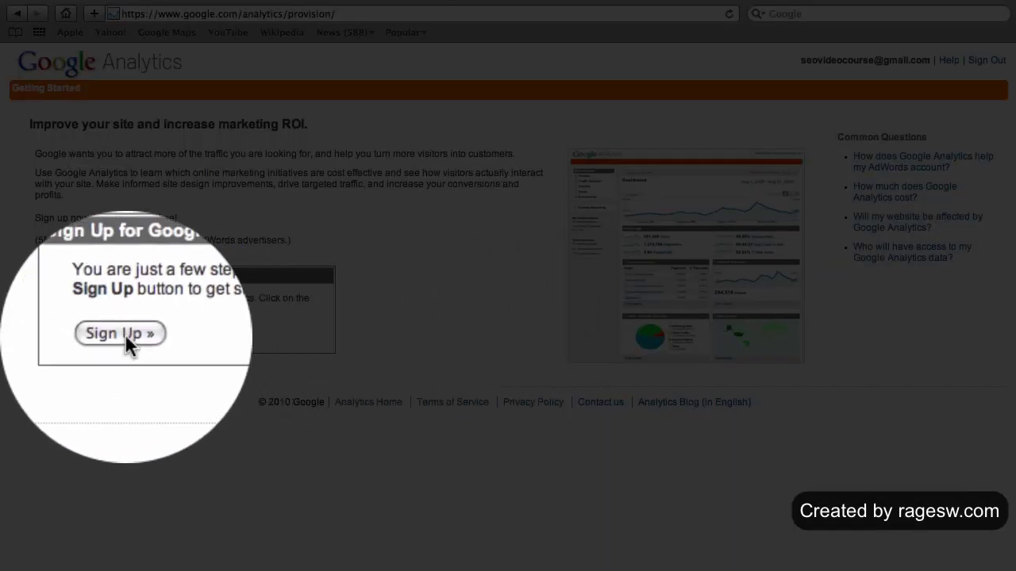
click(85, 336)
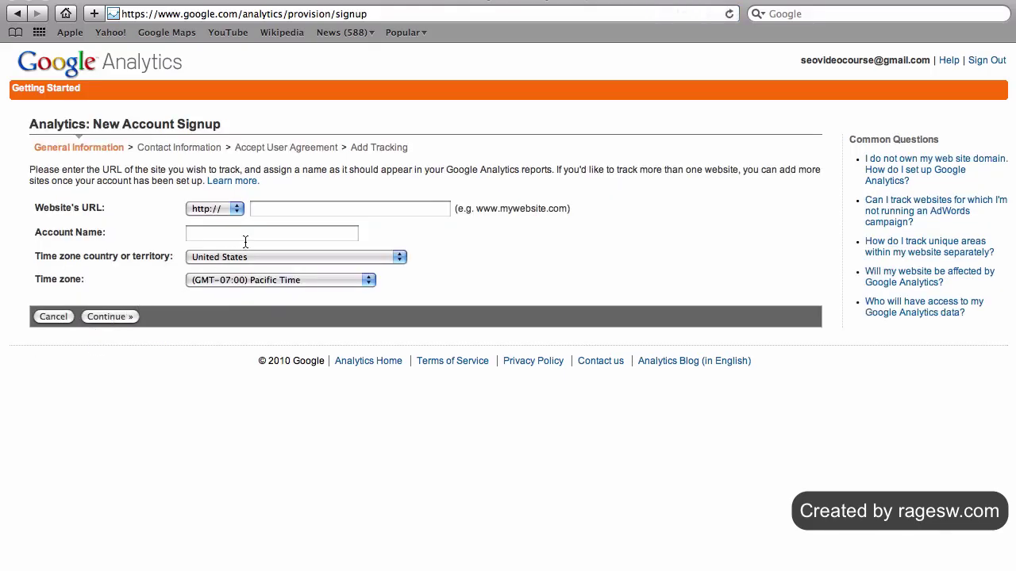
click(292, 210)
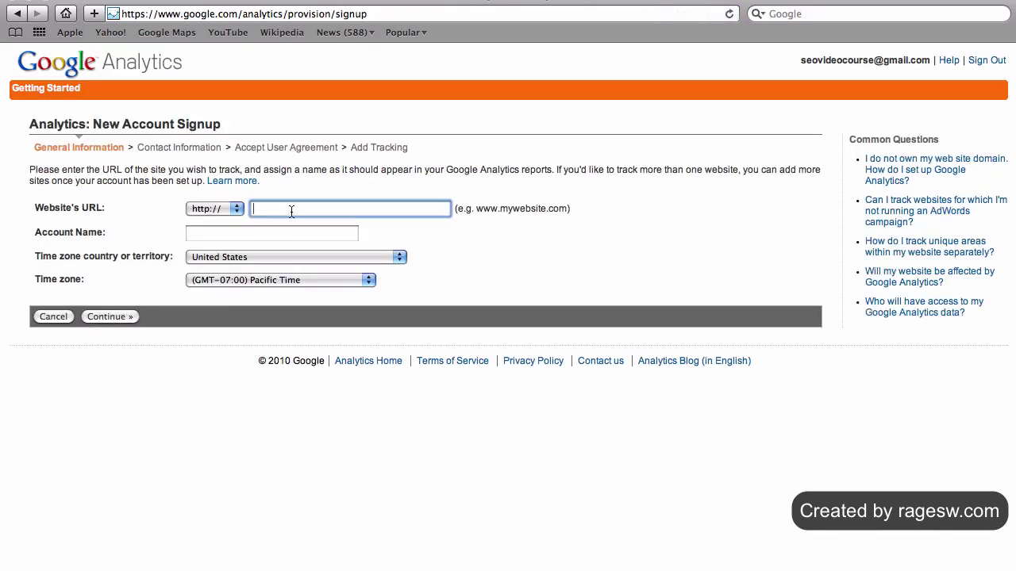
text(www.)
text(mysite.com)
key(Tab)
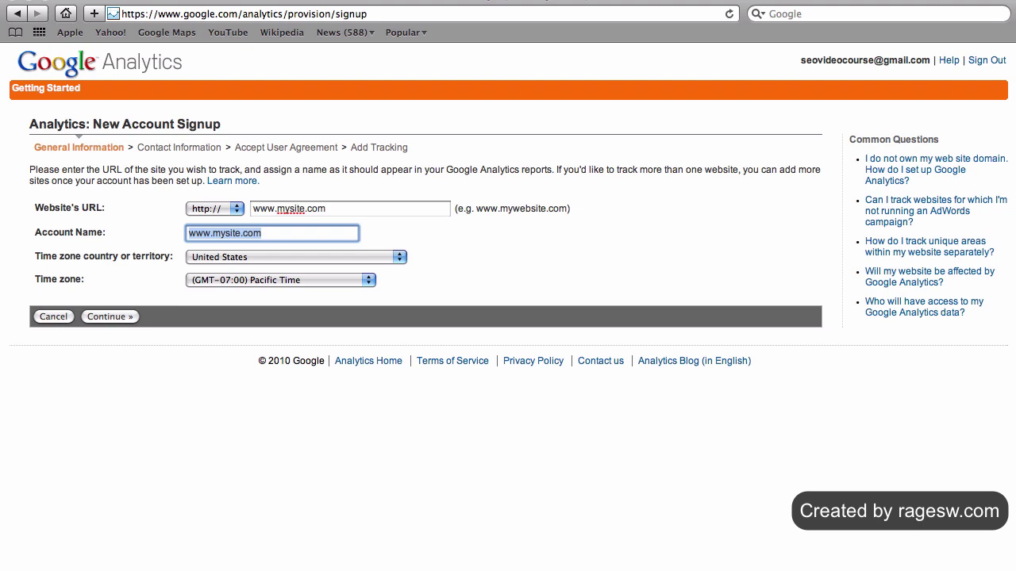
click(398, 257)
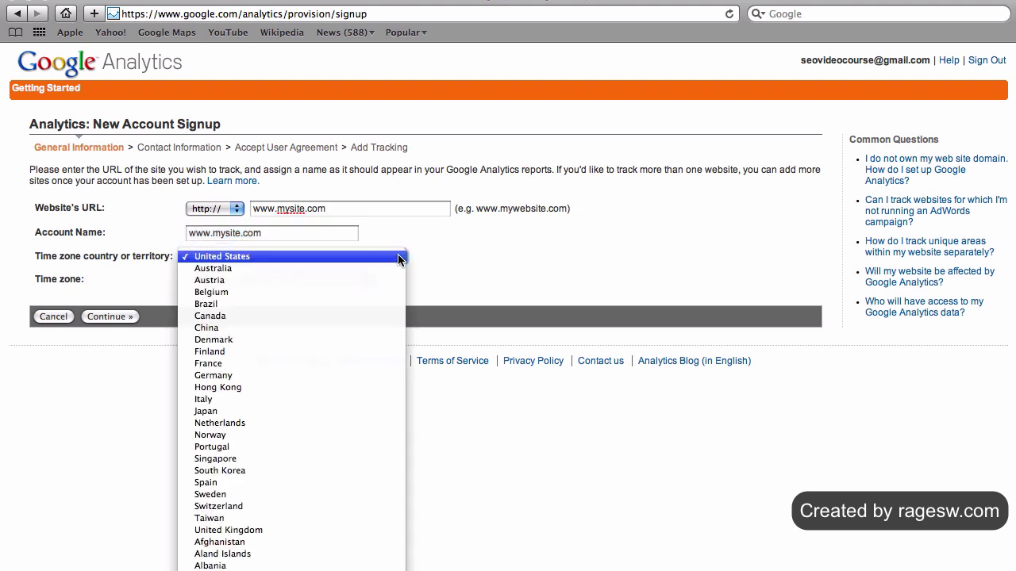
click(121, 318)
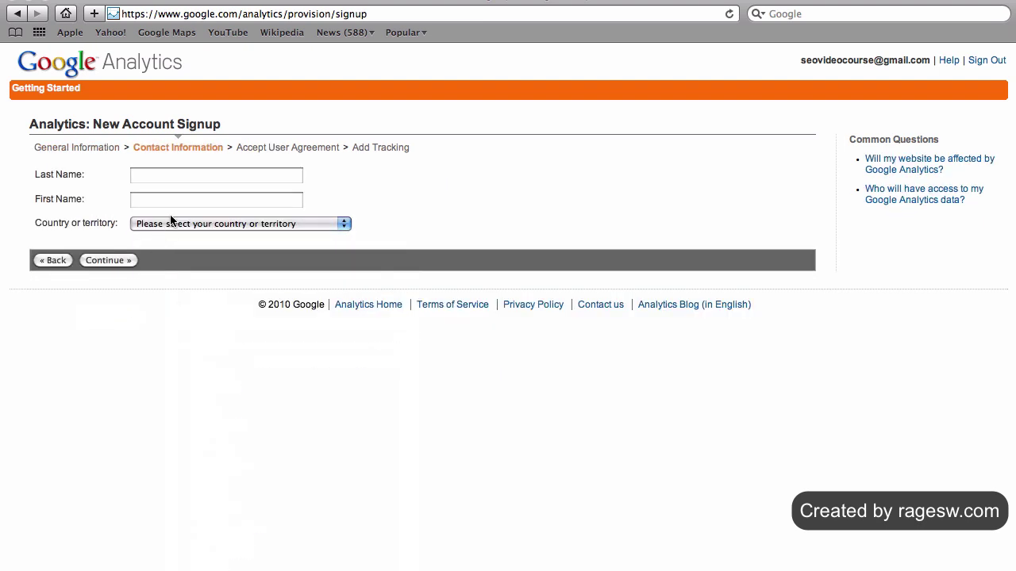
Step: Fill in the contact's last and first names
click(187, 178)
text(John)
key(Tab)
text(Smith)
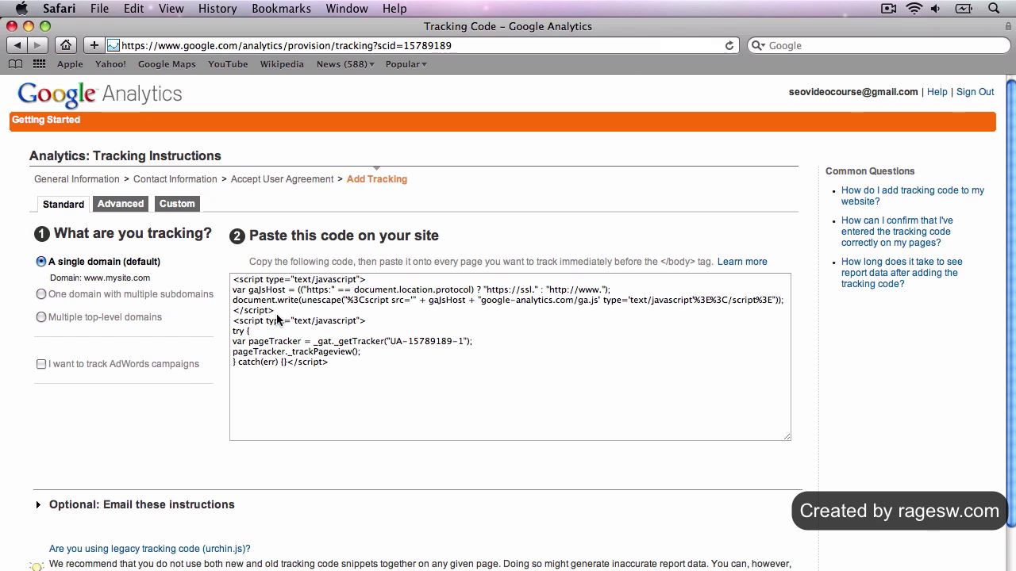
Step: Select all of the Google Analytics tracking code and copy it with Edit > Copy
click(338, 366)
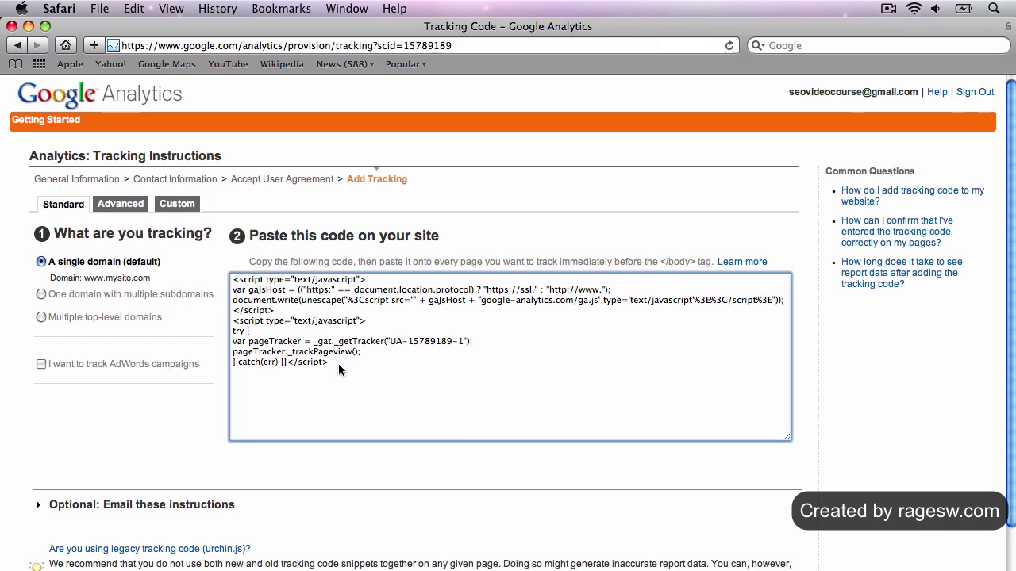
key(super+a)
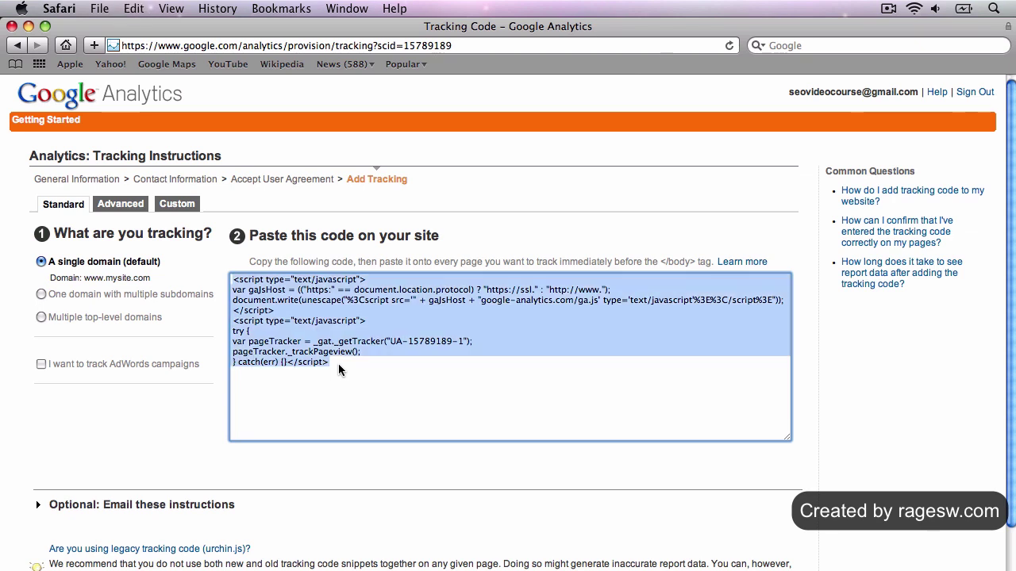
click(133, 9)
click(136, 82)
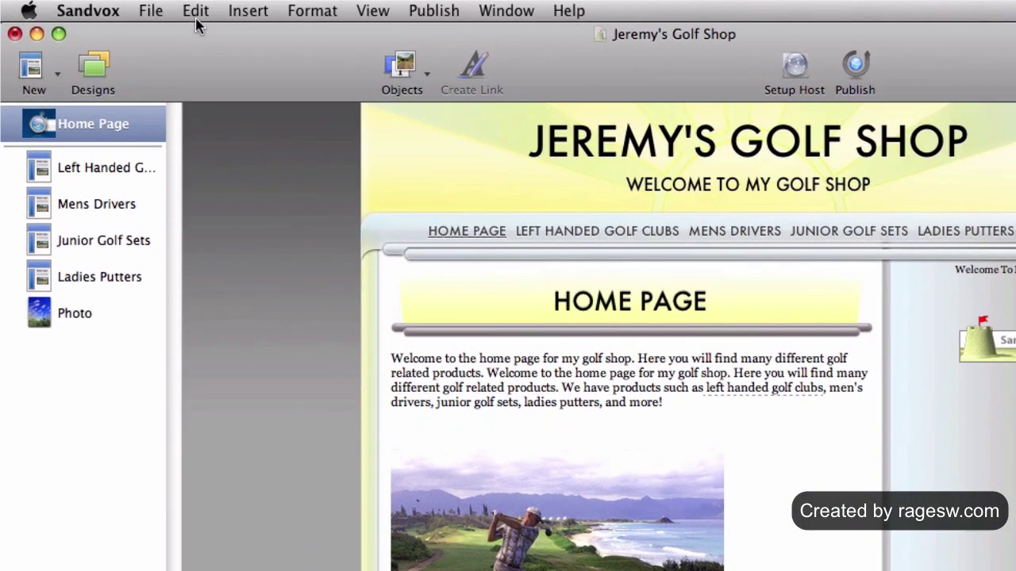
Step: Paste the Google Analytics script into Site Code Injection's Head Area field before the closing head tag
click(196, 13)
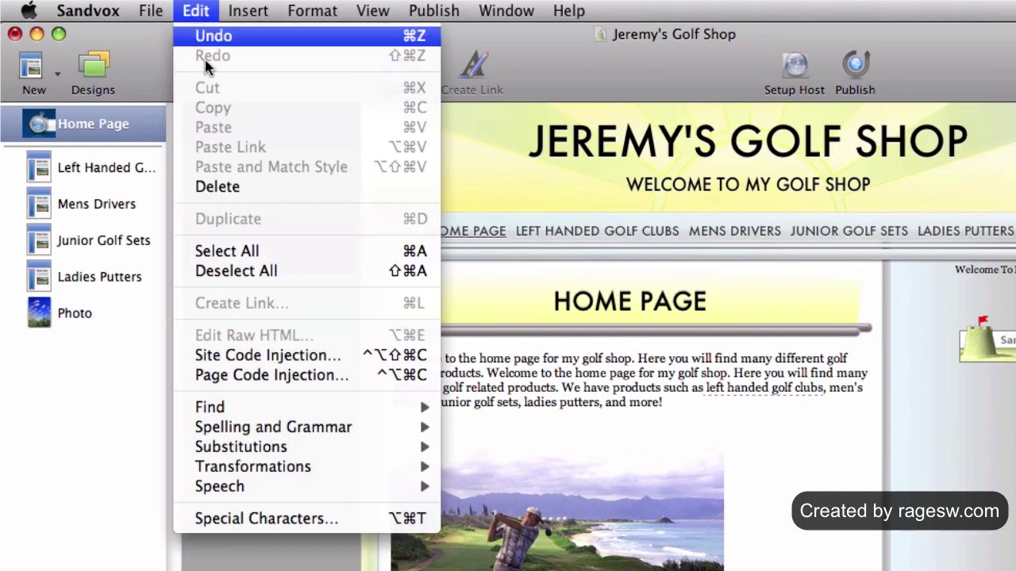
click(222, 361)
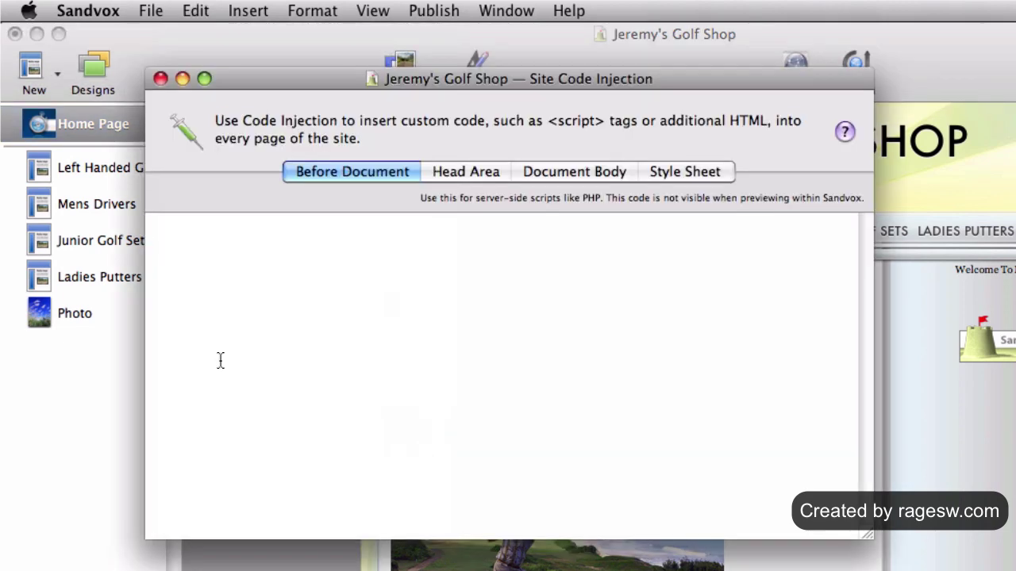
click(467, 182)
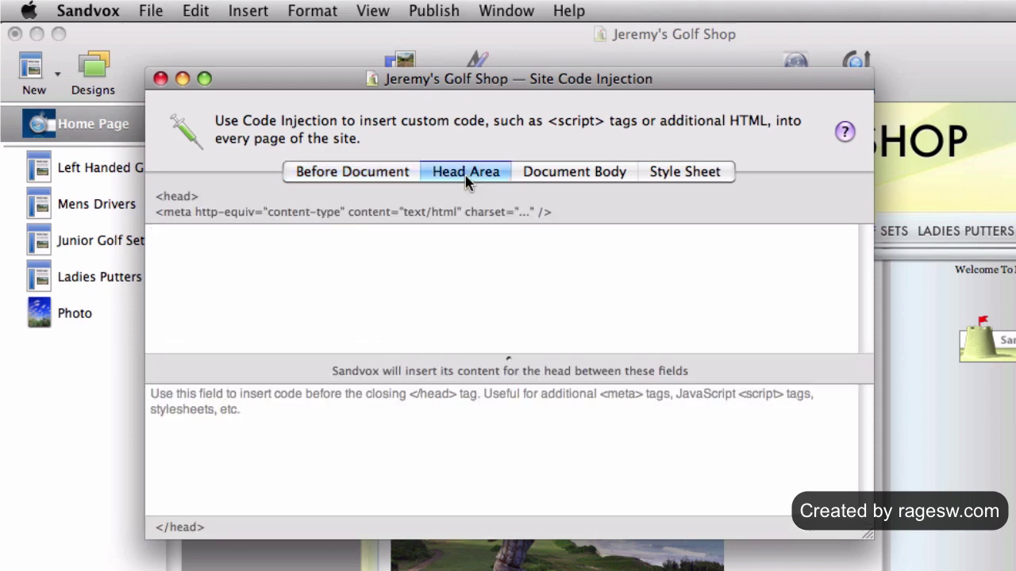
click(306, 427)
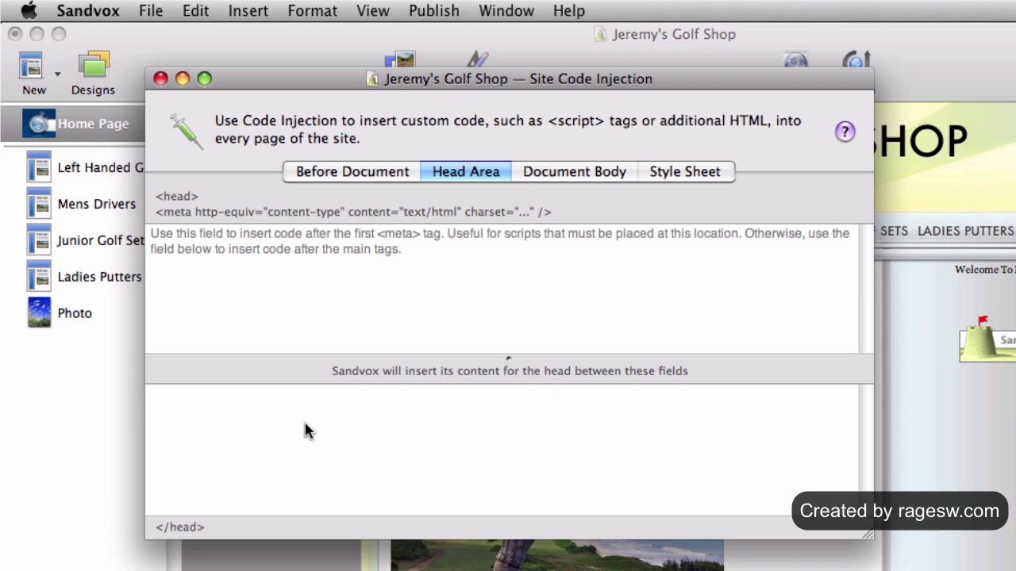
right_click(306, 426)
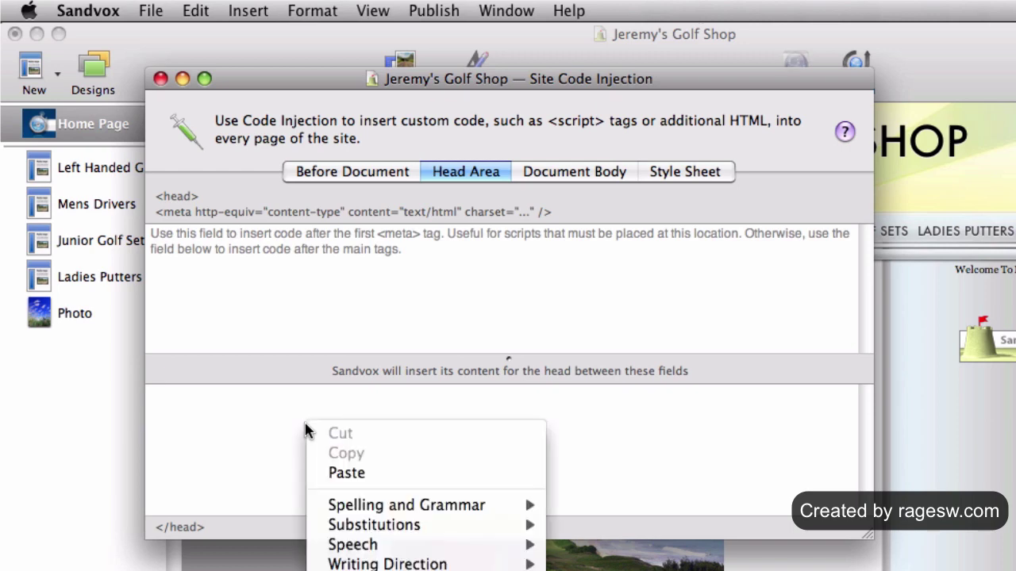
click(332, 474)
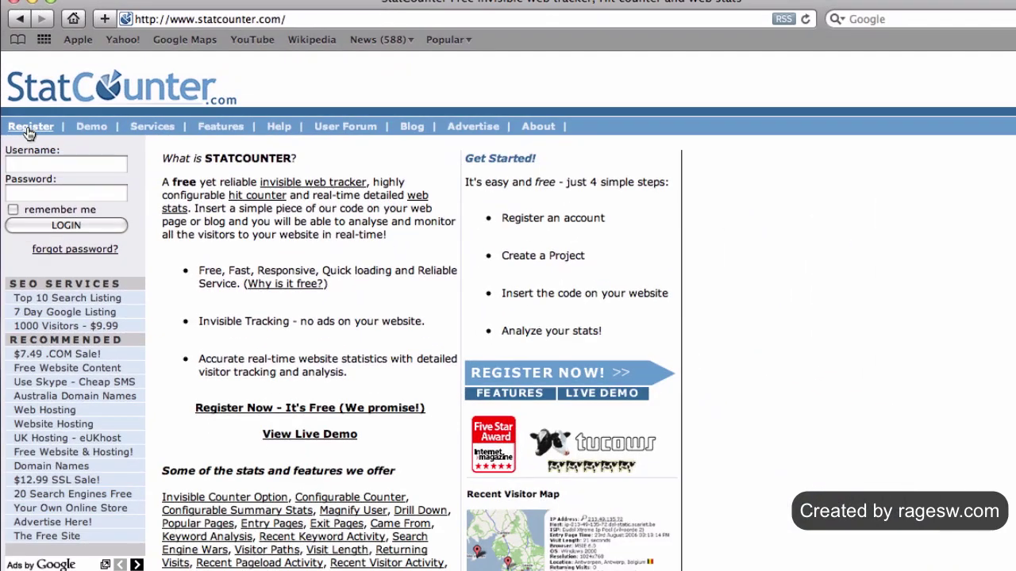
Step: Log in to StatCounter with the account password to reach My Projects
click(34, 162)
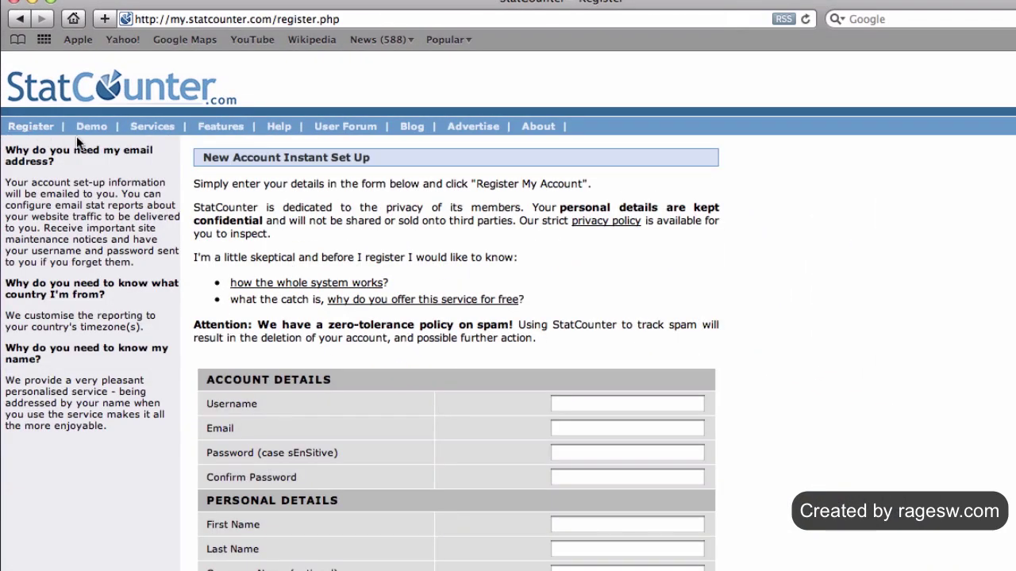
scroll(374, 181, down, 1)
scroll(374, 181, down, 3)
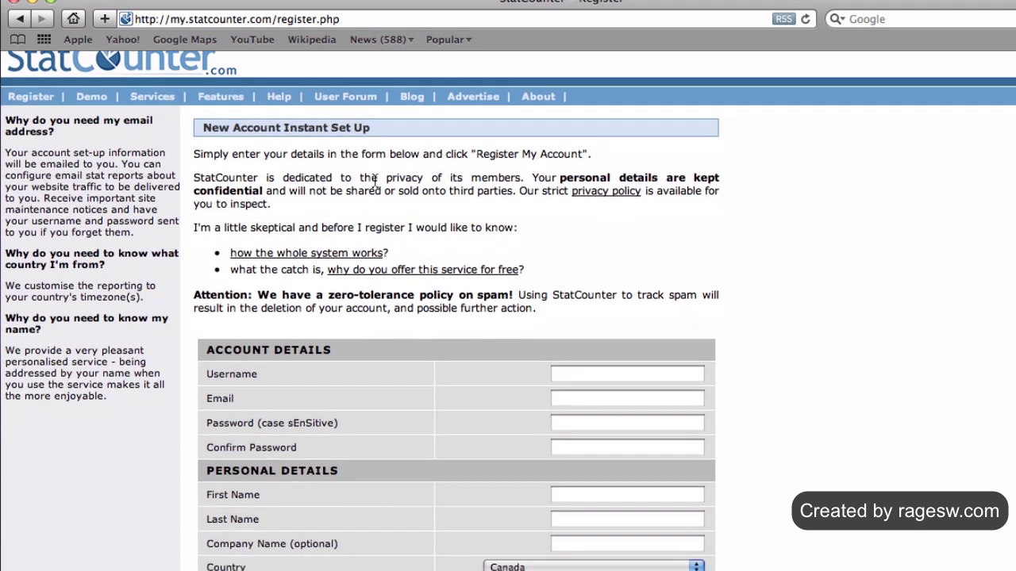
scroll(375, 181, down, 3)
scroll(374, 181, down, 2)
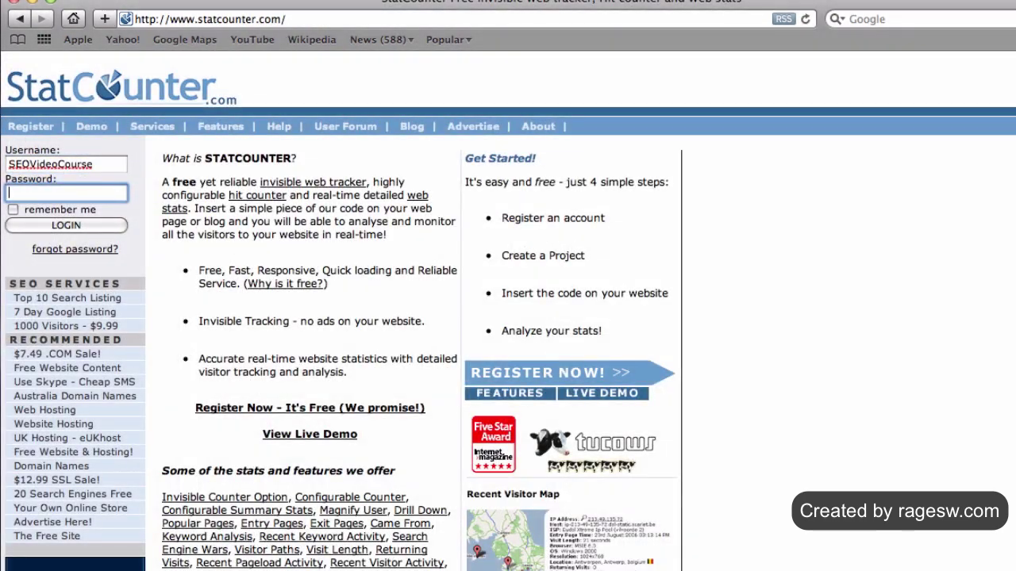
text(•••••••••)
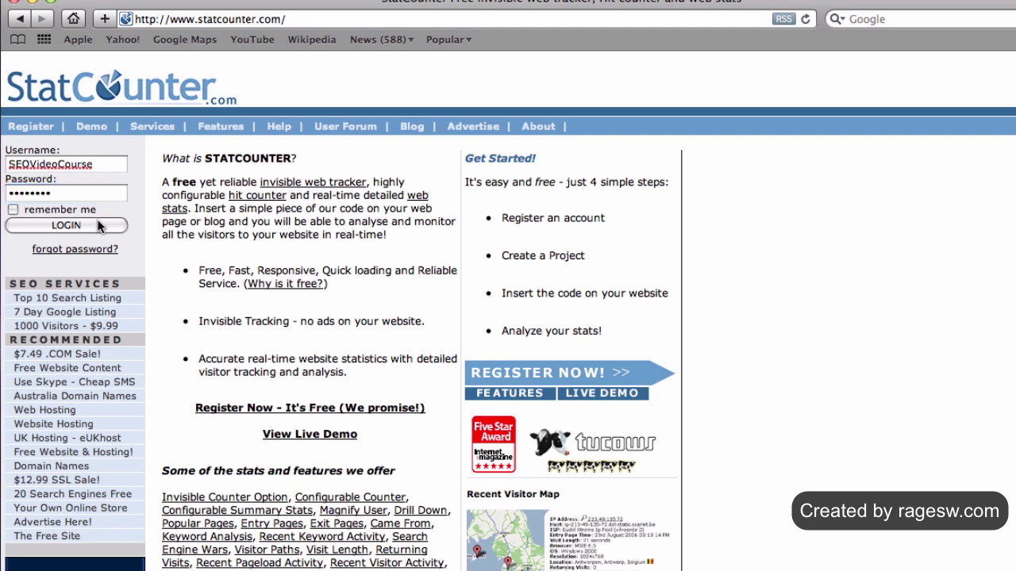
click(100, 225)
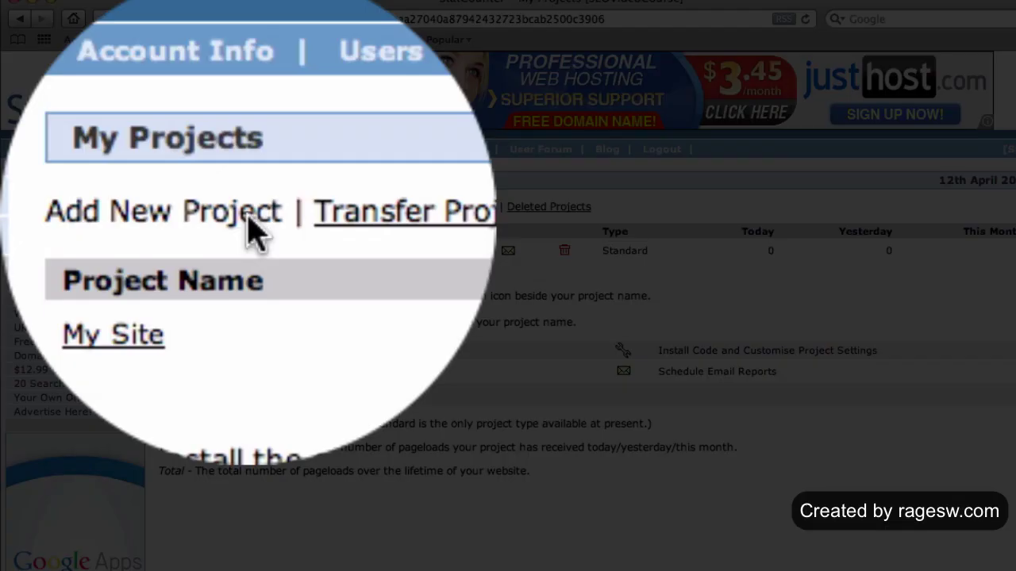
click(232, 213)
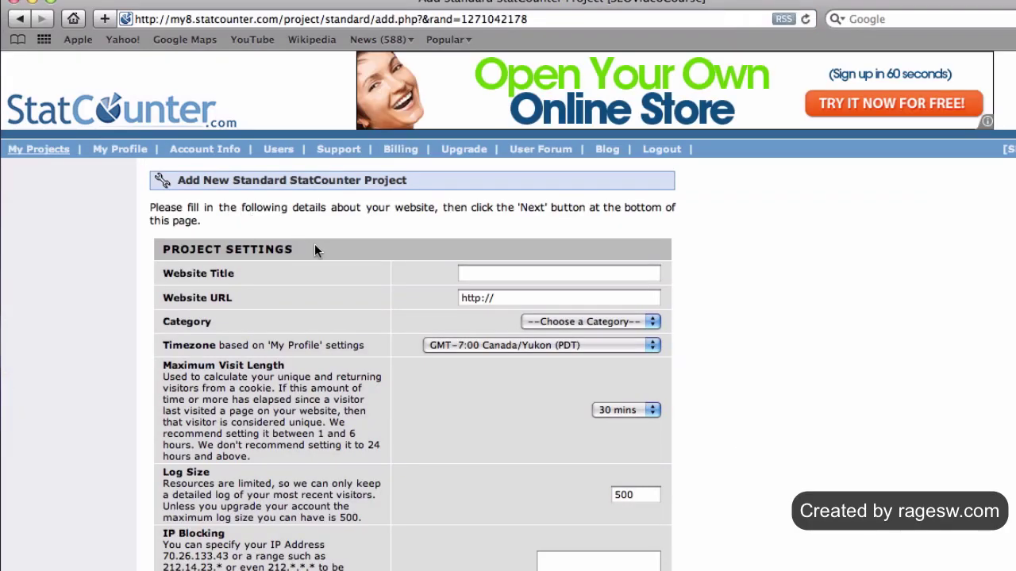
scroll(314, 250, down, 2)
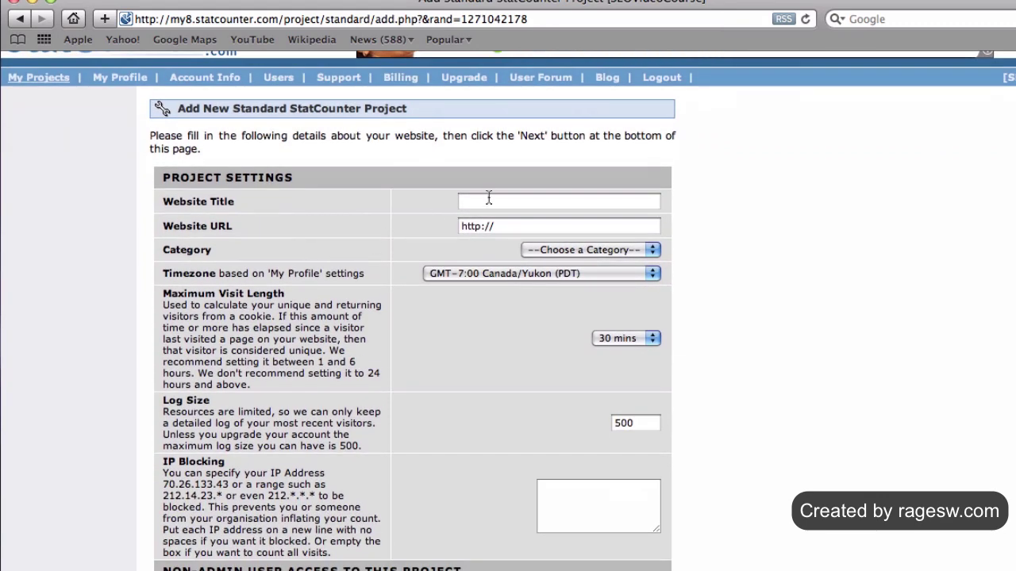
click(488, 200)
text(My W)
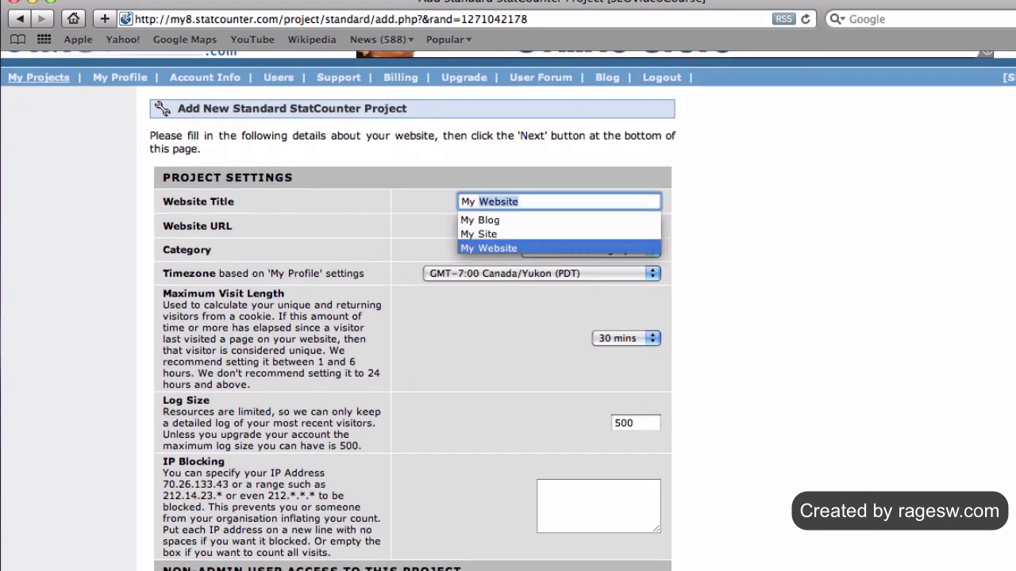
text(ebsite)
key(Tab)
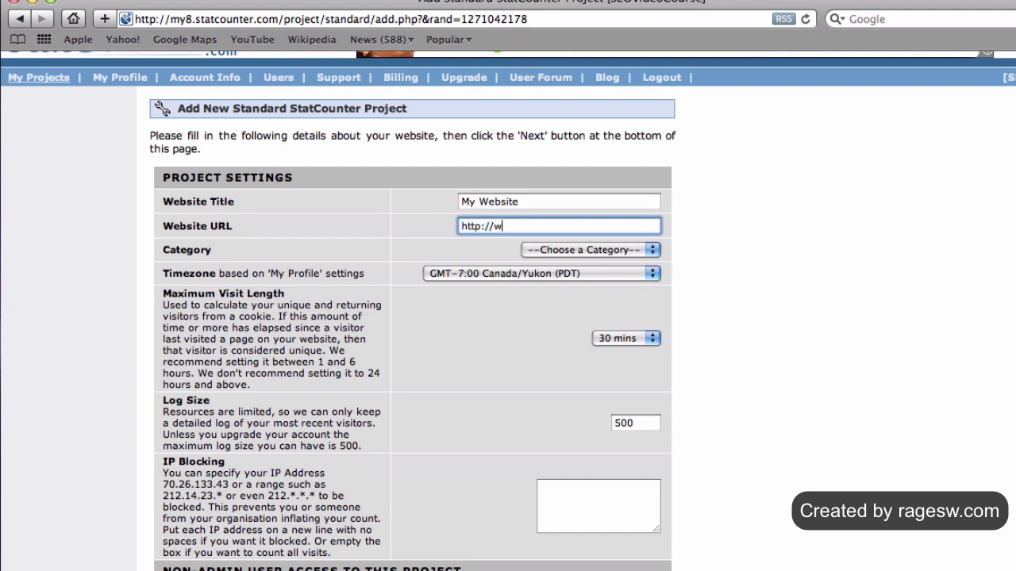
text(www.mywebsite.com)
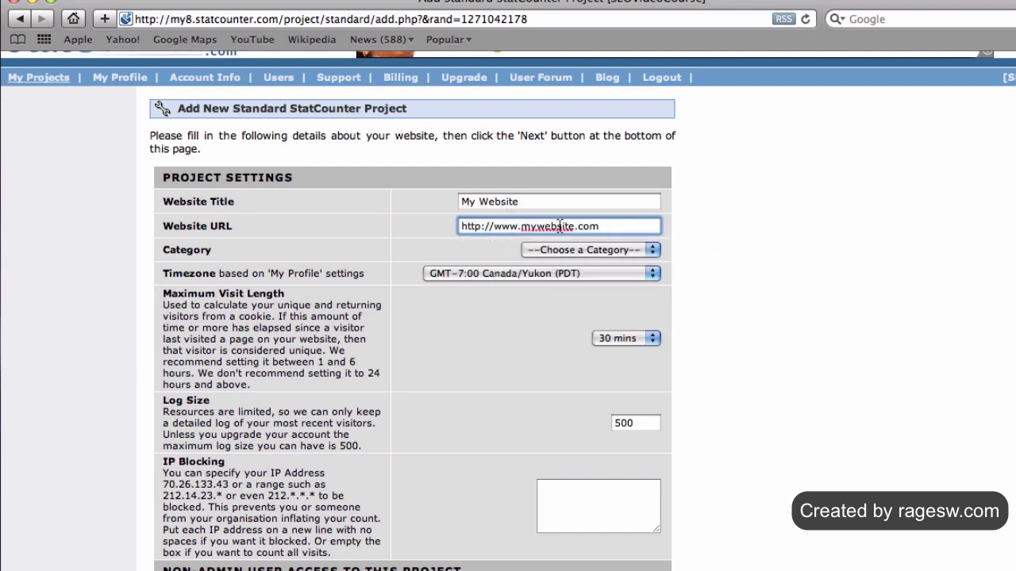
click(603, 250)
click(608, 354)
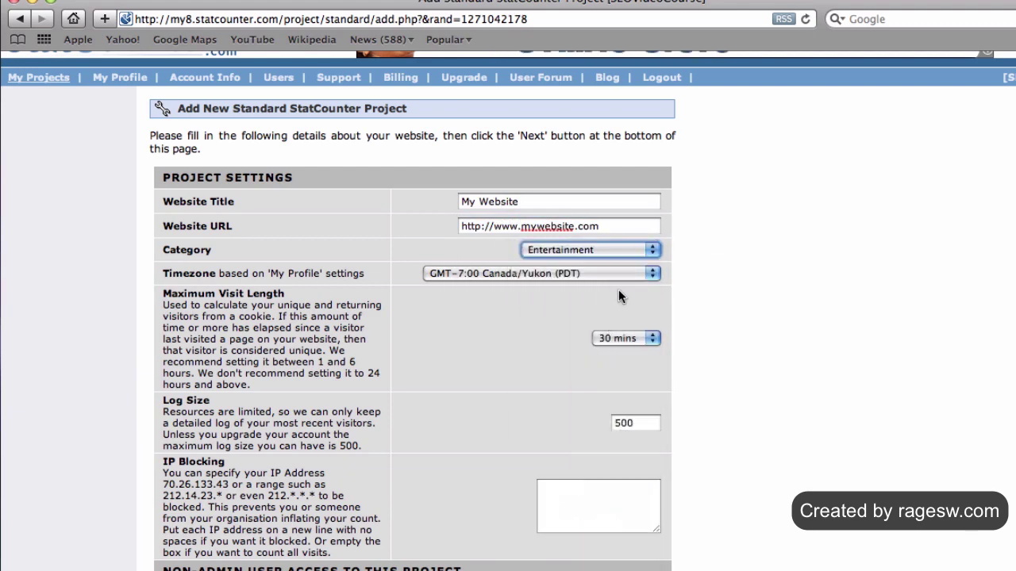
scroll(622, 285, down, 2)
click(567, 461)
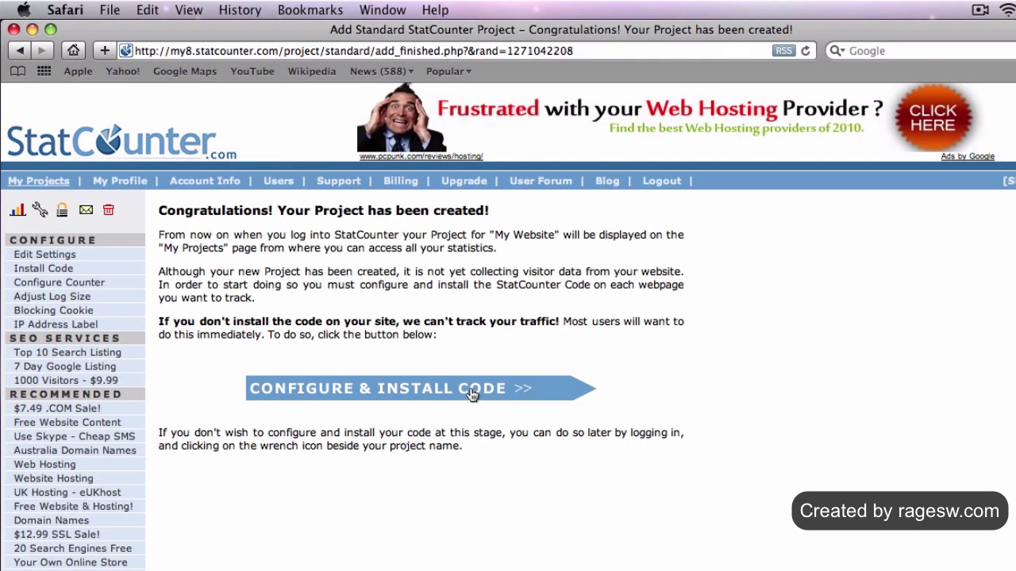
Step: Configure My Website's tracking code as an Invisible Counter
click(471, 388)
scroll(470, 395, down, 3)
scroll(471, 395, down, 1)
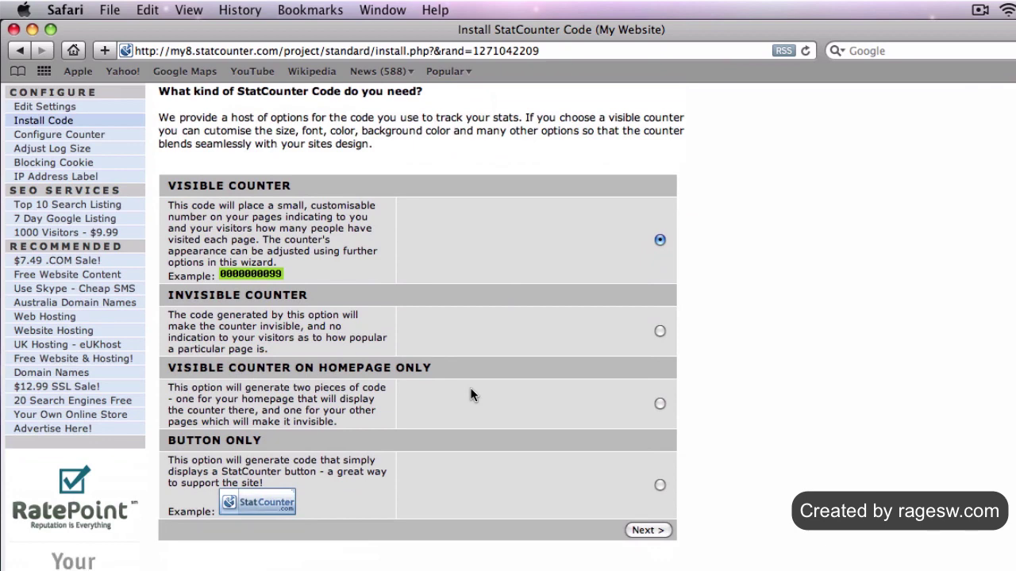
click(659, 331)
click(648, 530)
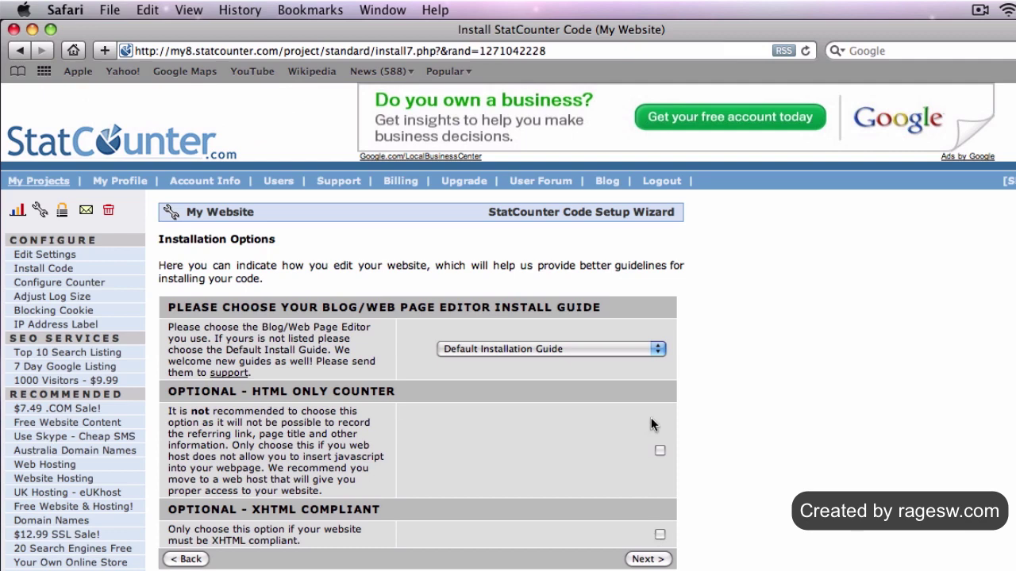
Step: Keep the Default Installation Guide, generate the code, and select all of it
click(658, 350)
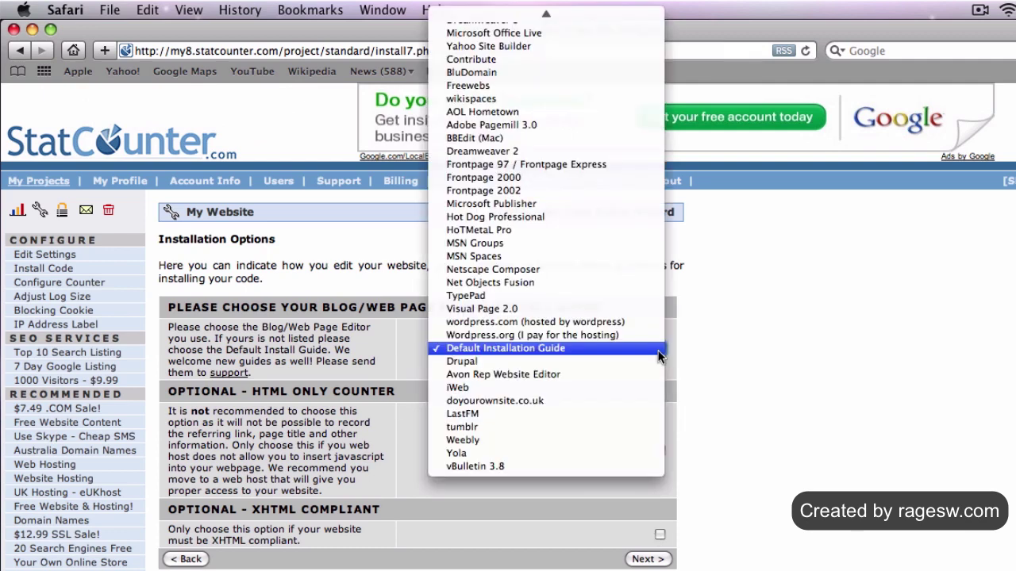
click(706, 352)
click(650, 559)
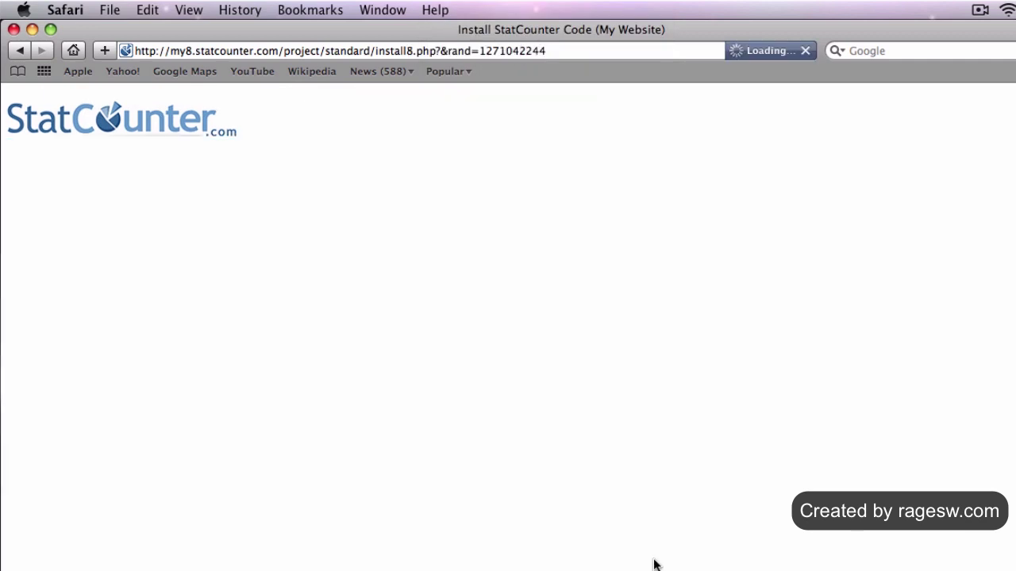
scroll(655, 564, down, 2)
scroll(656, 563, down, 1)
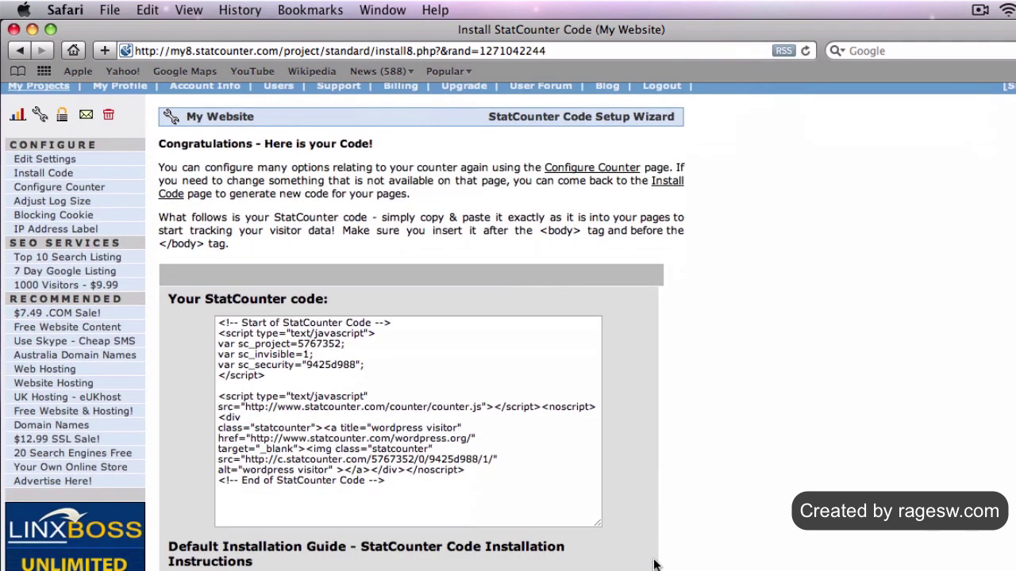
click(349, 456)
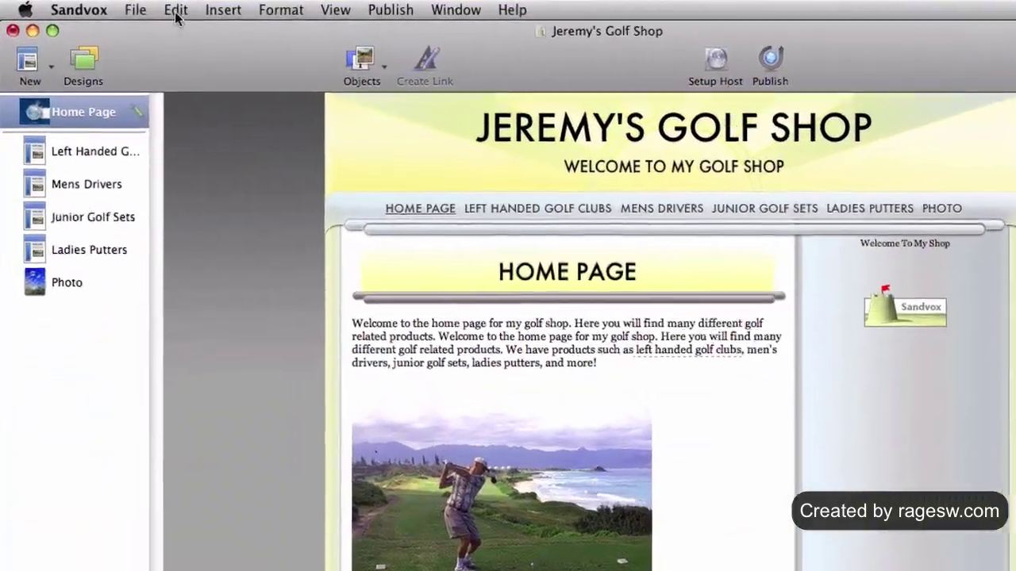
Step: Paste the StatCounter code into Site Code Injection's Document Body field before the body ends
click(148, 8)
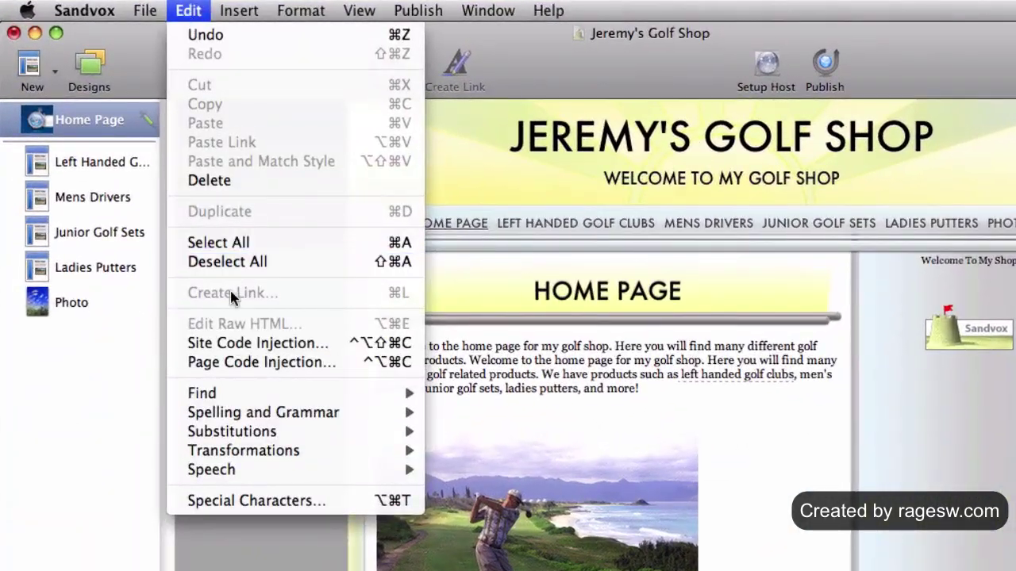
click(250, 343)
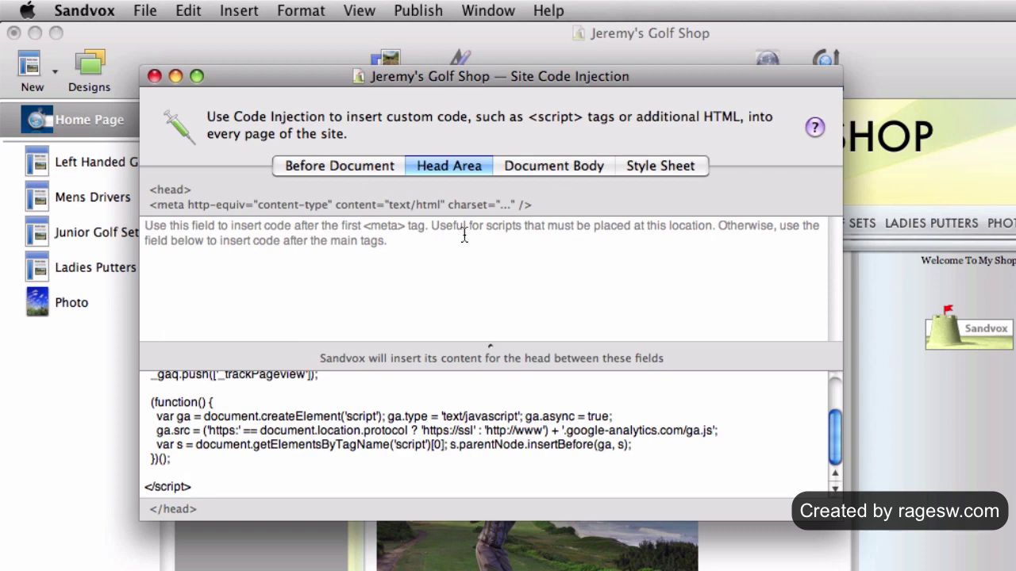
click(548, 174)
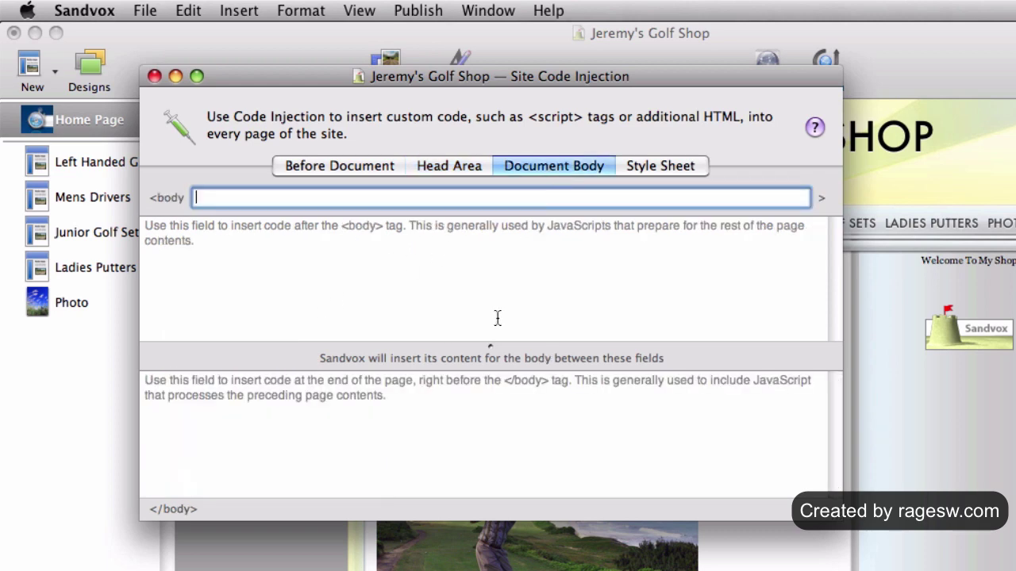
click(479, 397)
right_click(479, 397)
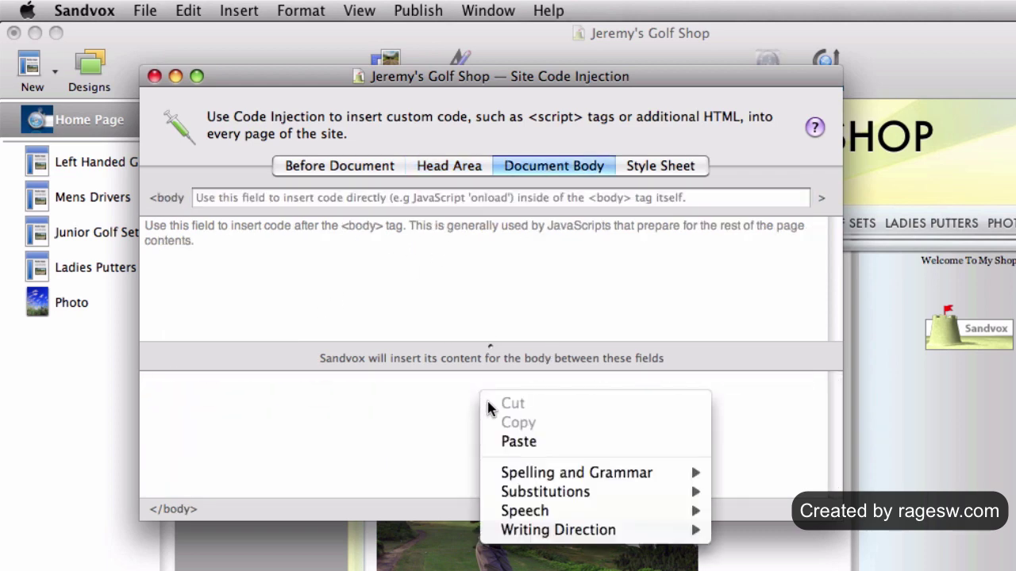
click(509, 443)
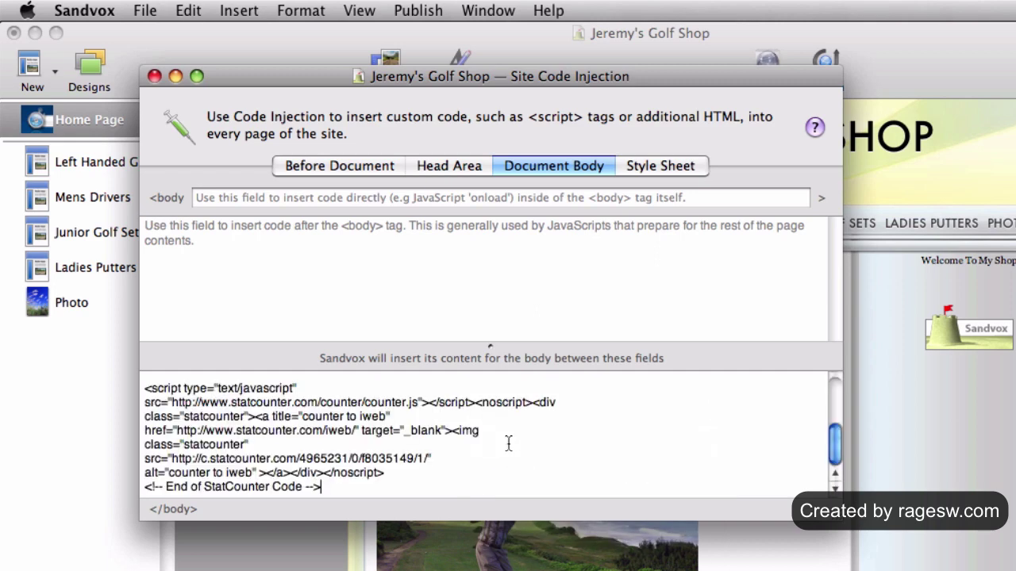